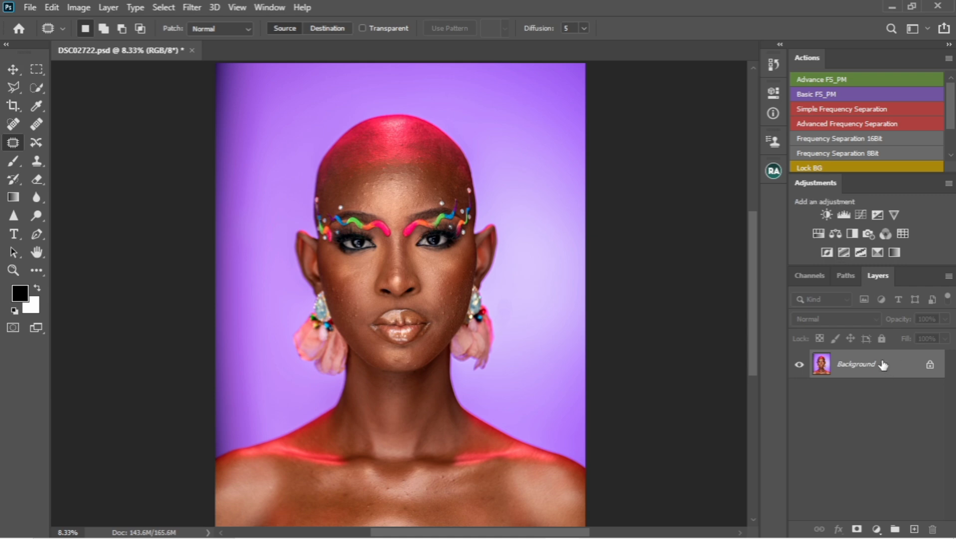
Step: Duplicate the background layer and run the Frequency Separation 8Bit action with a Gaussian Blur radius of 76 pixels
key(ctrl+j)
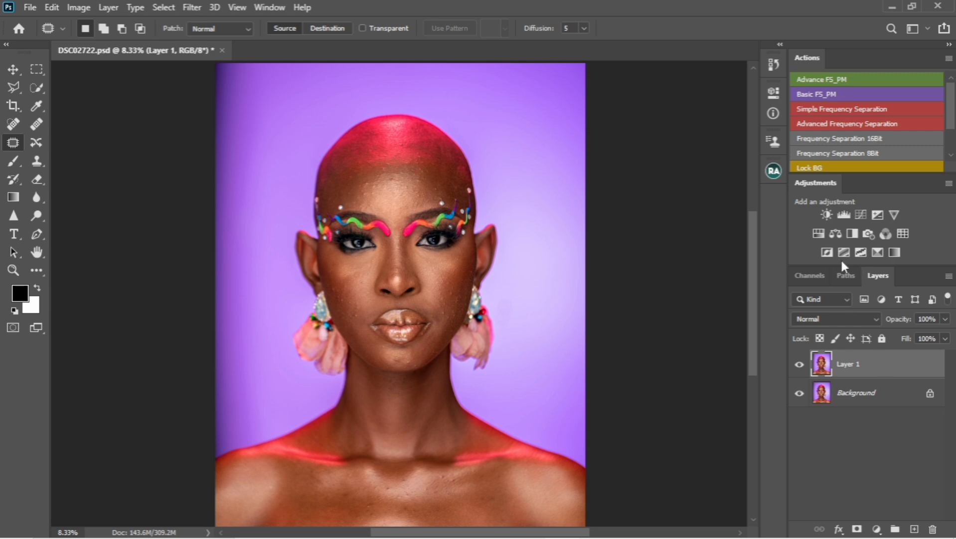
click(873, 154)
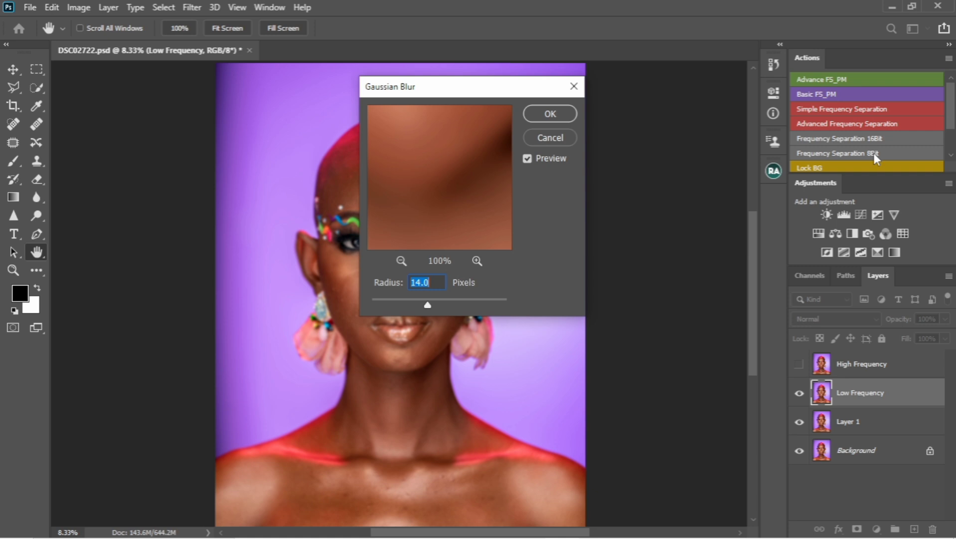
text(7)
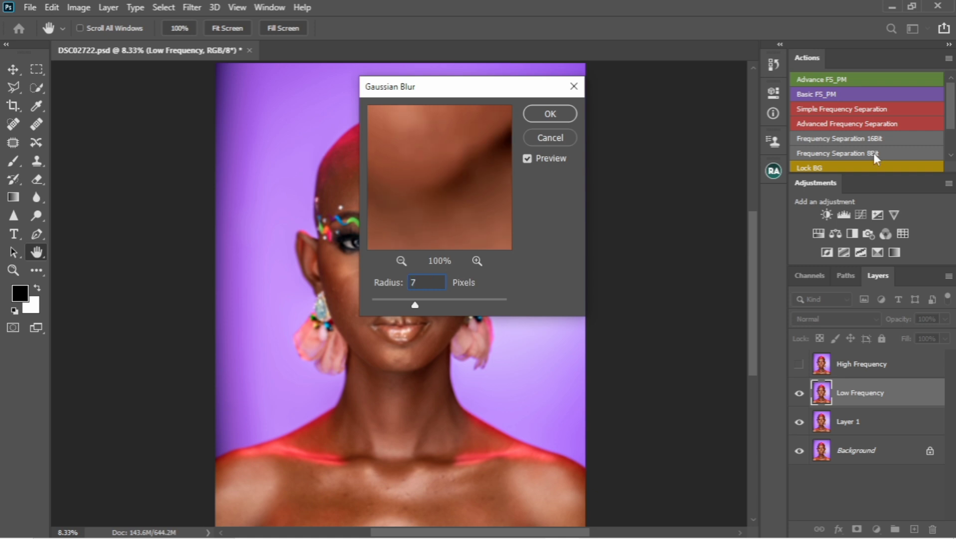
text(6)
key(Return)
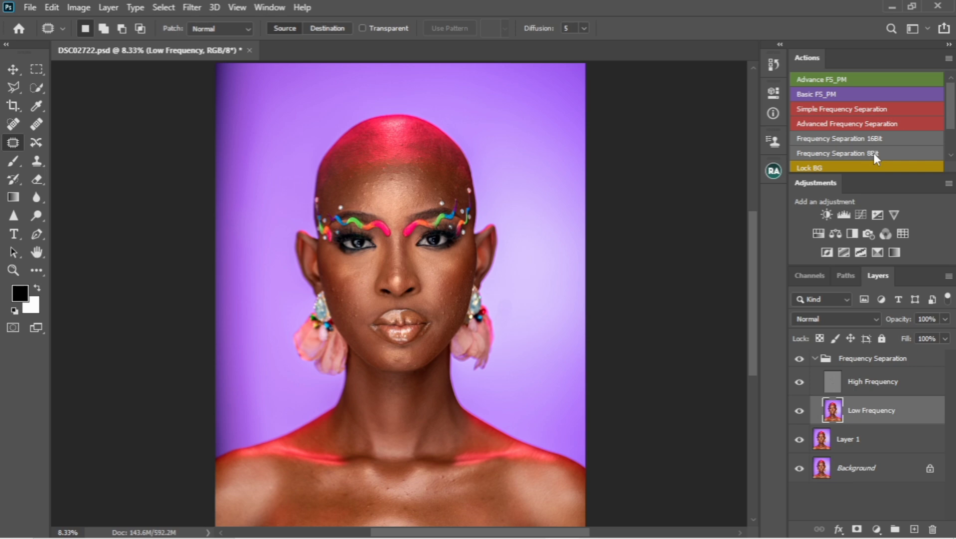
Step: Select the High Frequency layer and clone-stamp away blemishes on the right-hand cheek near the earring
click(861, 389)
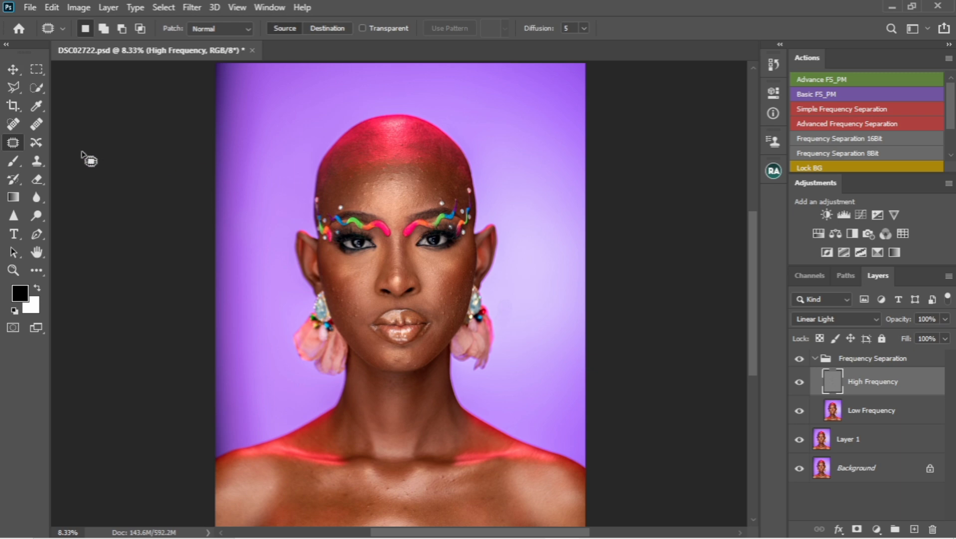
click(37, 161)
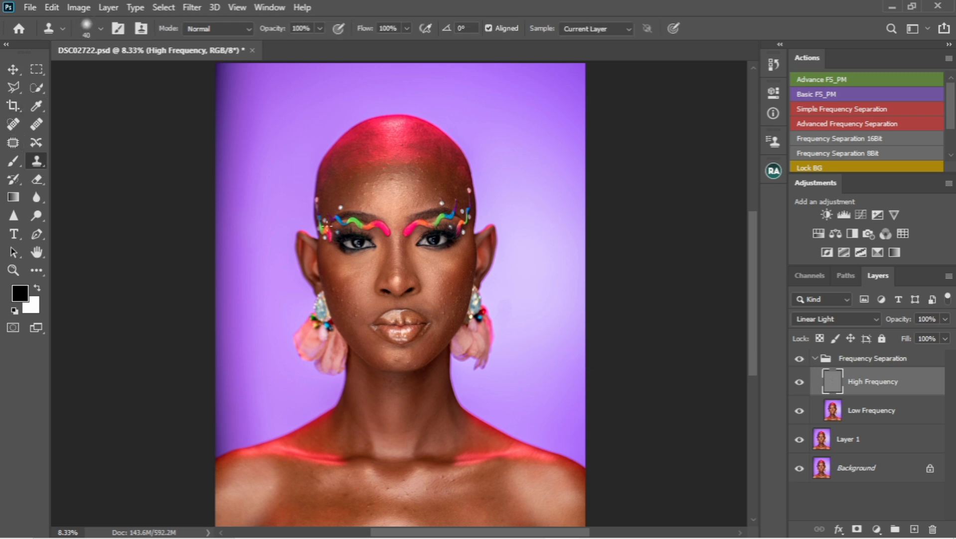
scroll(449, 295, up, 5)
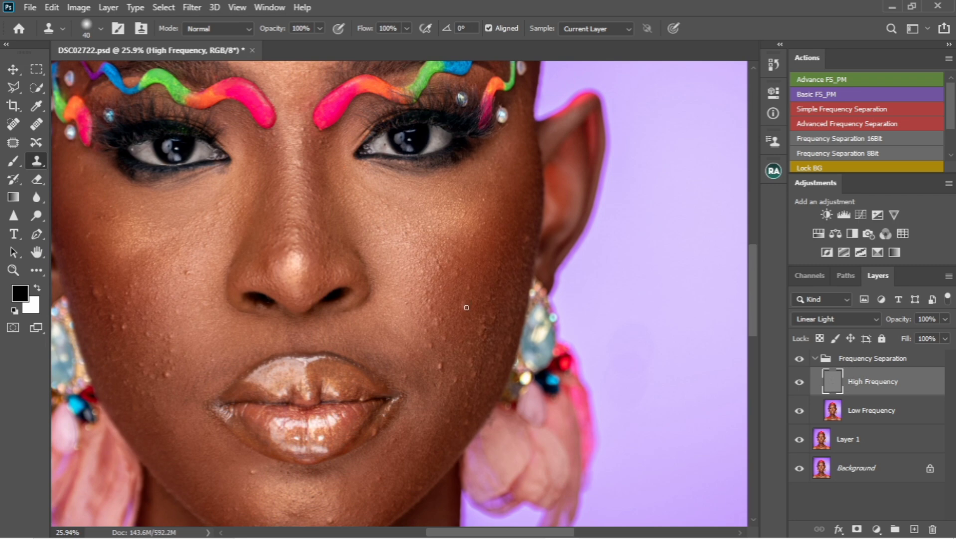
alt+click(461, 288)
click(468, 292)
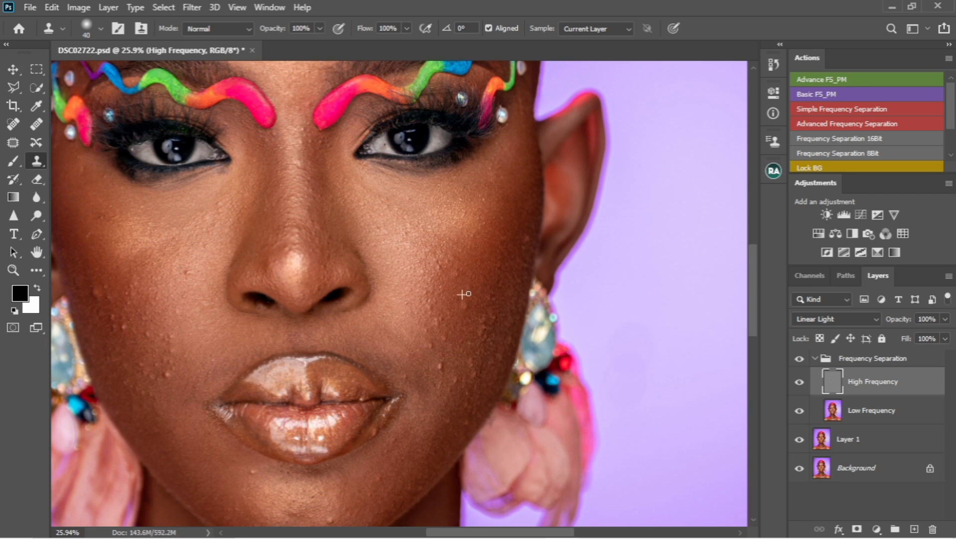
alt+click(447, 321)
click(444, 338)
click(441, 320)
click(437, 326)
alt+click(439, 335)
click(433, 364)
alt+click(448, 361)
drag(438, 361, 444, 368)
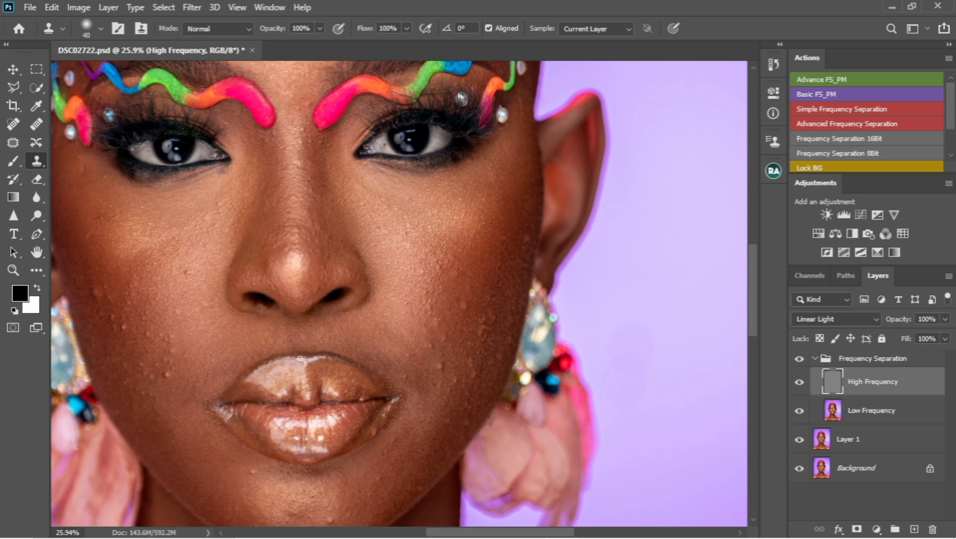
Step: Clone-stamp away blemishes on the other cheek beside the nose and mouth
alt+click(181, 374)
click(174, 355)
click(174, 333)
click(172, 348)
alt+click(125, 345)
click(124, 332)
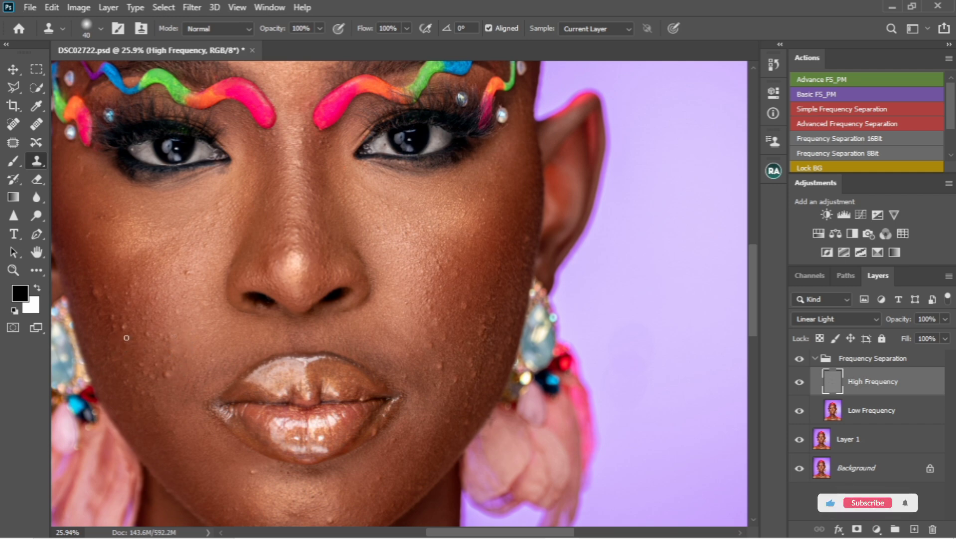
click(119, 327)
alt+click(111, 320)
click(126, 310)
click(98, 291)
click(106, 298)
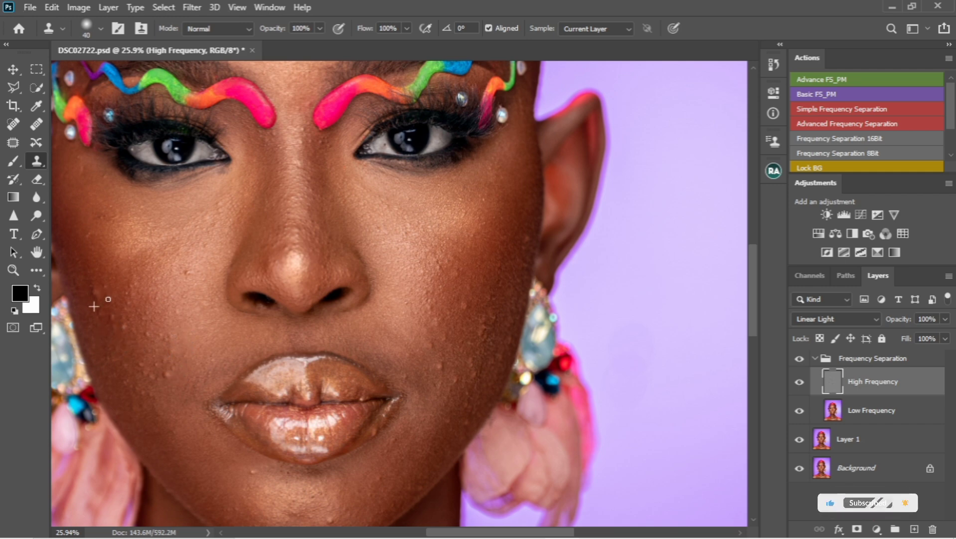
alt+click(178, 276)
click(193, 272)
click(186, 273)
click(181, 284)
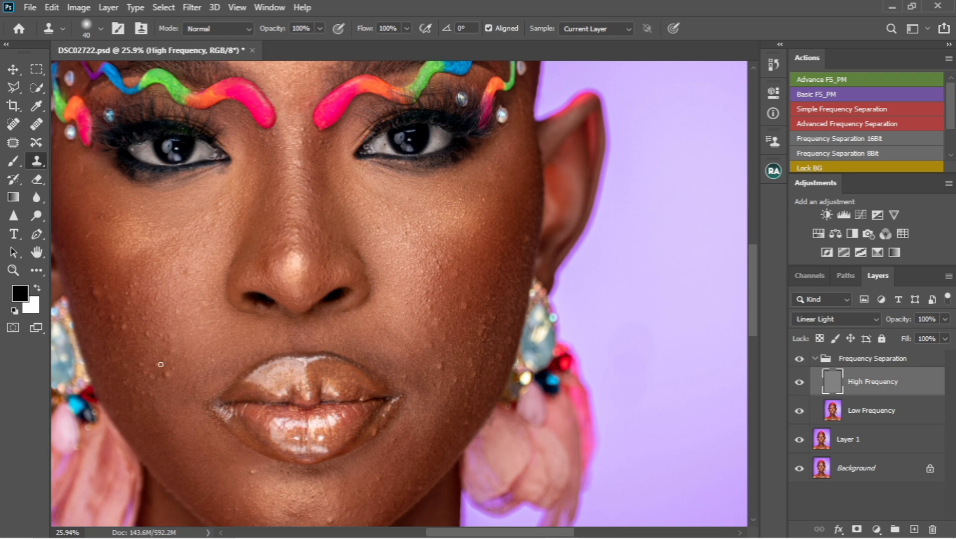
alt+click(162, 366)
click(167, 377)
alt+click(149, 349)
click(142, 367)
click(133, 370)
click(133, 389)
click(133, 392)
click(133, 383)
click(142, 378)
Step: Clone out blemishes on the forehead above the left brow and between the brows
alt+click(301, 166)
mouse_move(305, 133)
mouse_down()
mouse_move(305, 145)
mouse_move(327, 143)
mouse_move(322, 136)
mouse_up()
scroll(322, 136, up, 5)
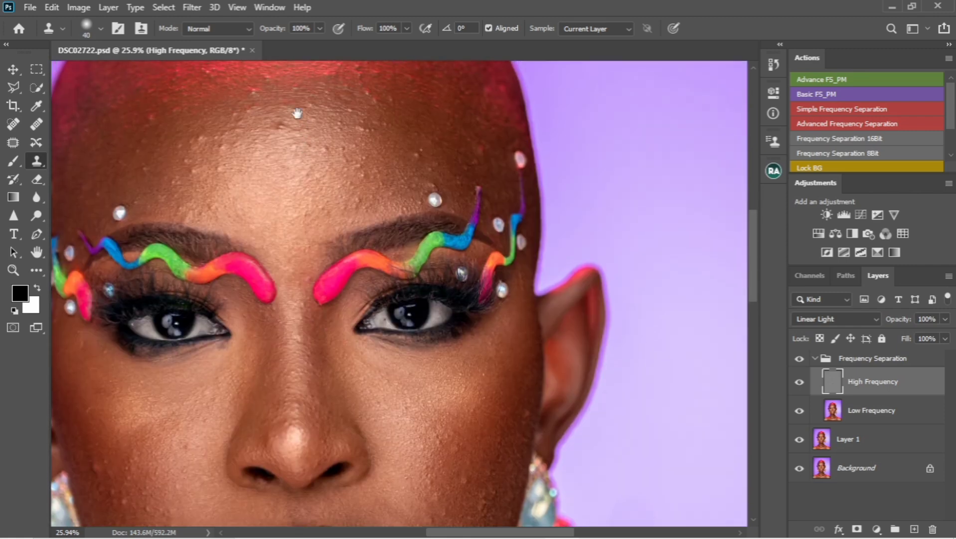
mouse_move(236, 155)
mouse_down()
mouse_move(215, 167)
mouse_move(222, 139)
mouse_move(227, 153)
mouse_move(193, 173)
mouse_move(198, 144)
mouse_up()
alt+click(210, 155)
alt+click(194, 161)
mouse_move(175, 181)
mouse_down()
mouse_move(187, 211)
mouse_move(210, 205)
mouse_up()
alt+click(178, 195)
alt+click(163, 160)
click(161, 176)
alt+click(150, 173)
mouse_move(162, 174)
mouse_down()
mouse_move(140, 144)
mouse_move(90, 189)
mouse_move(122, 198)
mouse_up()
click(139, 148)
alt+click(175, 138)
click(140, 145)
alt+click(117, 171)
alt+click(125, 193)
click(138, 202)
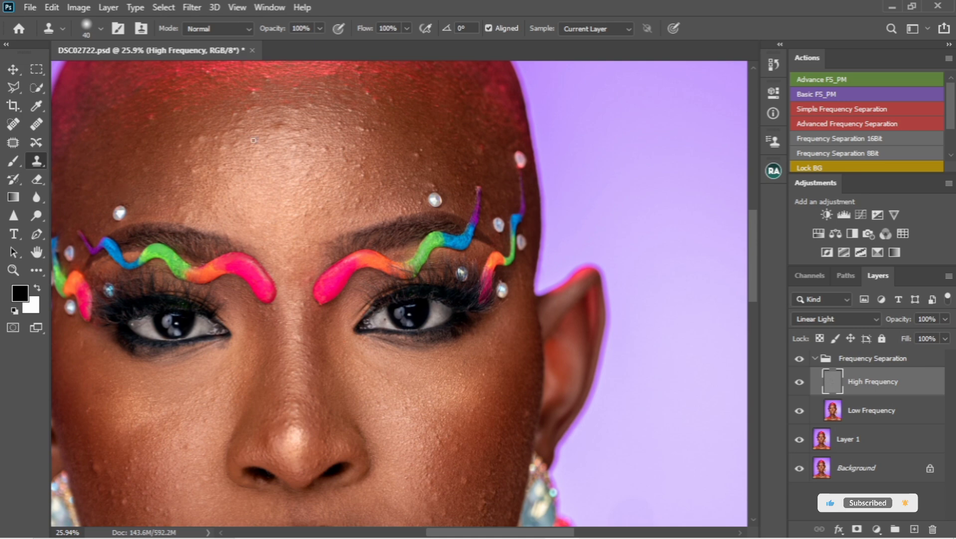
Step: Clone out the remaining spots on the upper forehead and above the other brow
alt+click(245, 104)
click(220, 100)
alt+click(248, 100)
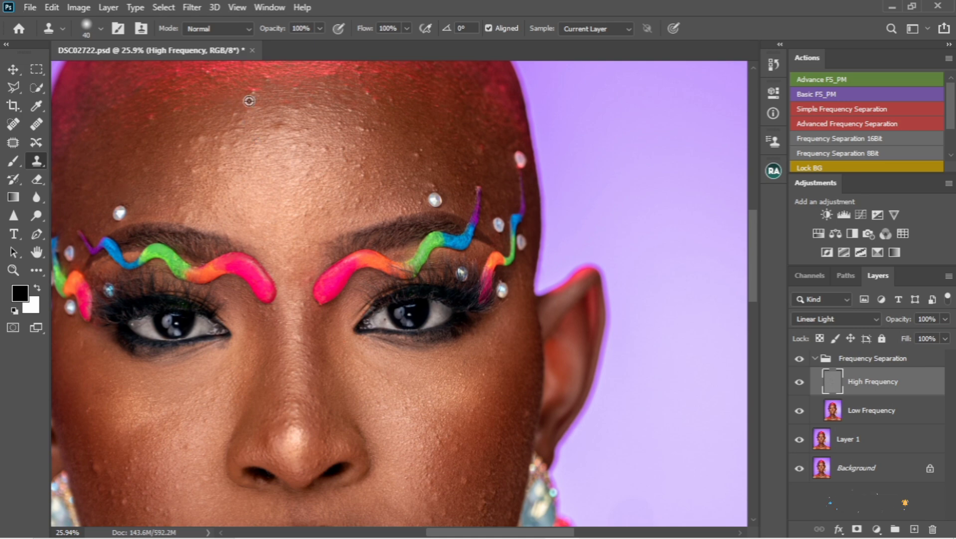
drag(256, 90, 244, 91)
alt+click(412, 152)
mouse_move(423, 151)
mouse_down()
mouse_move(435, 188)
mouse_move(419, 188)
mouse_move(419, 206)
mouse_move(366, 192)
mouse_move(362, 163)
mouse_up()
alt+click(417, 166)
alt+click(348, 179)
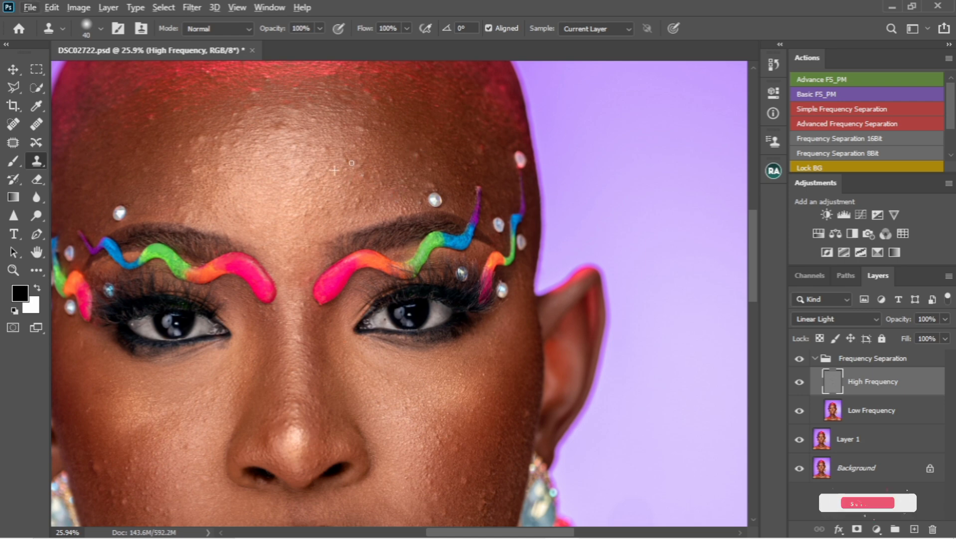
drag(432, 169, 459, 158)
alt+click(438, 160)
click(455, 175)
alt+click(449, 145)
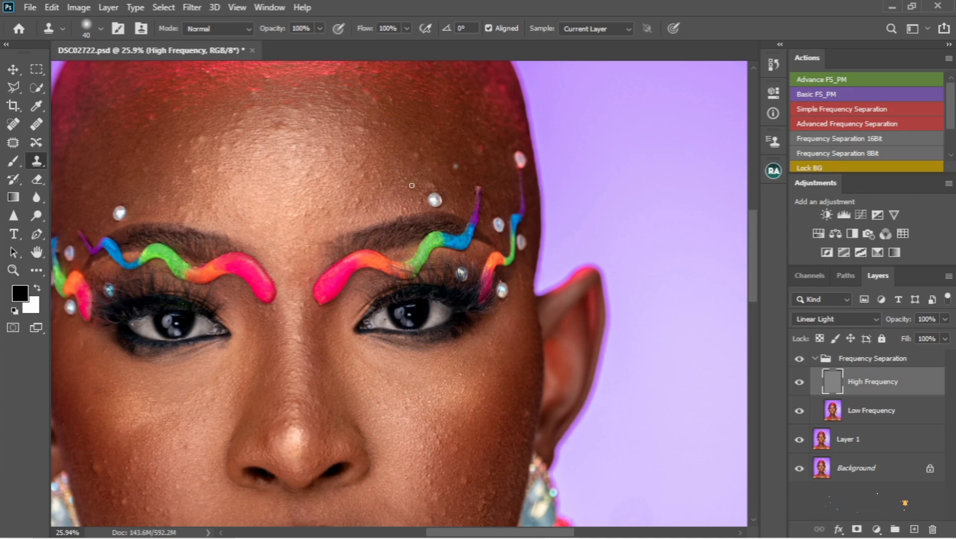
Step: Select the Low Frequency layer and smooth the skin between the brows with the Mixer Brush
scroll(384, 229, down, 2)
scroll(389, 238, down, 3)
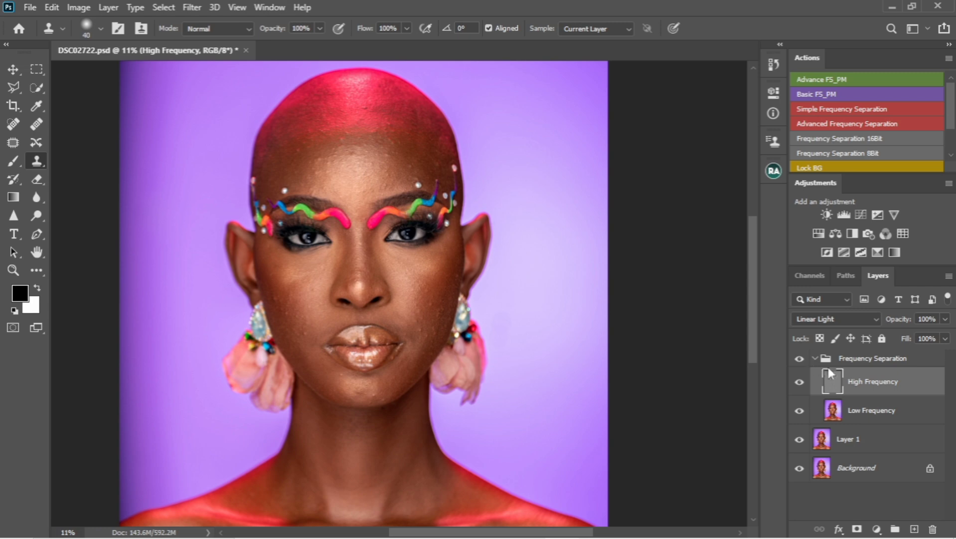
click(850, 412)
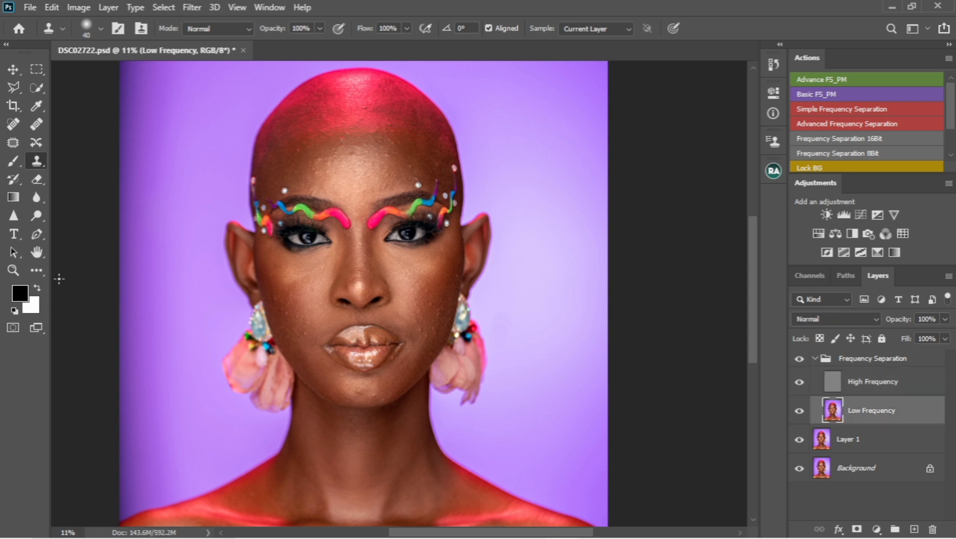
click(38, 270)
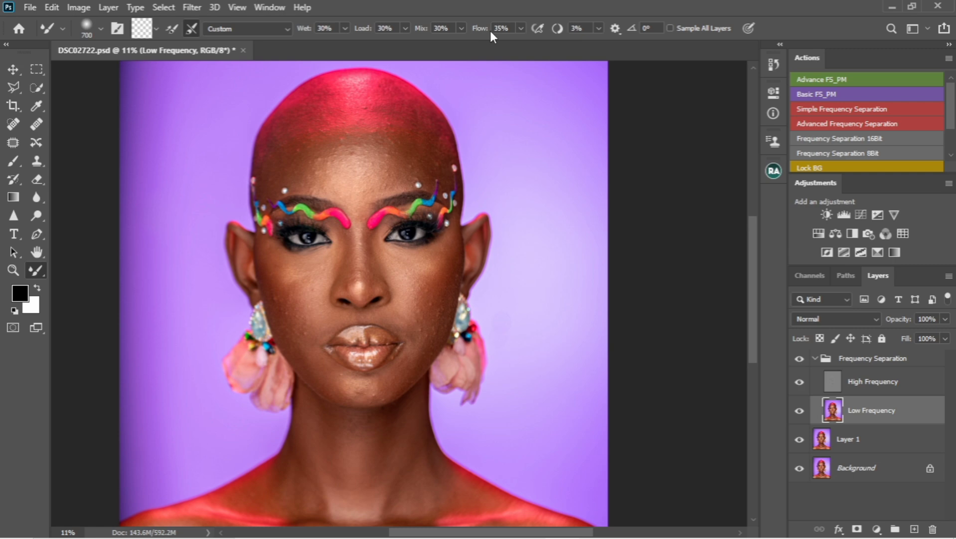
scroll(366, 209, up, 2)
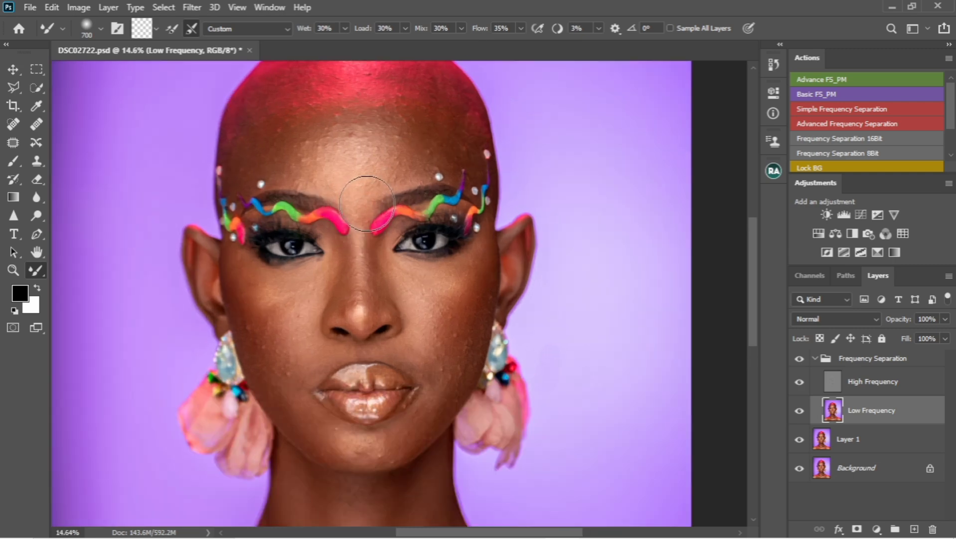
drag(371, 204, 385, 217)
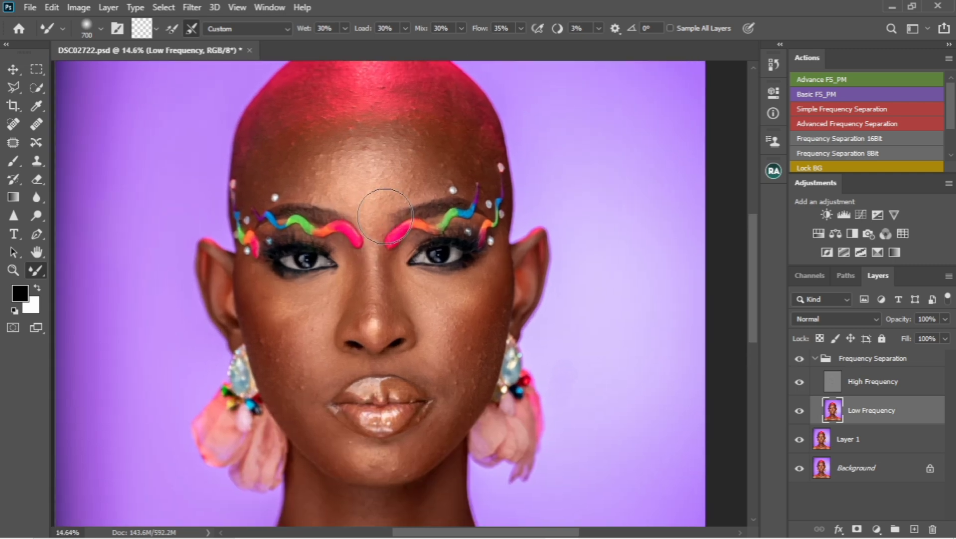
Step: Adjust the Mixer Brush to about 500 px and blend the skin tones across the forehead
key(bracketleft)
key(bracketleft)
key(bracketleft)
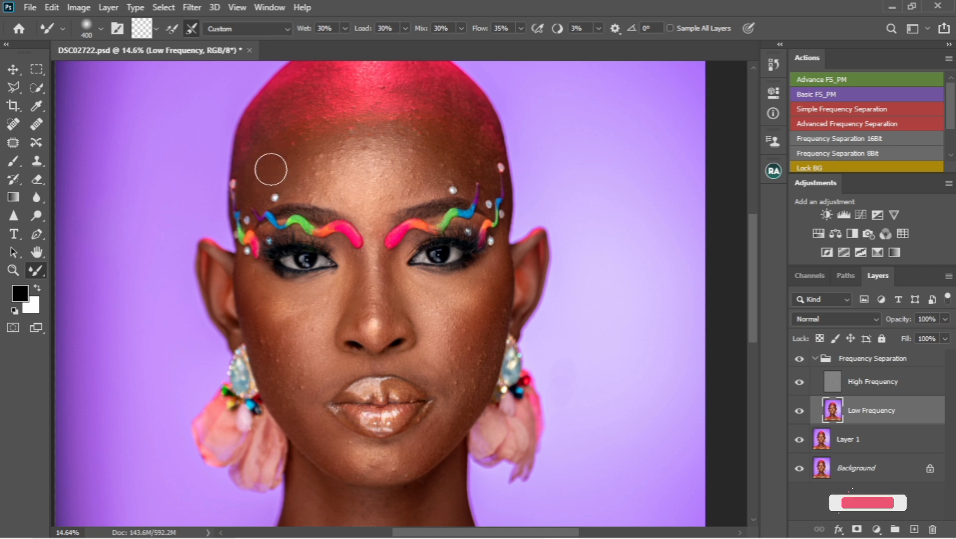
key(bracketright)
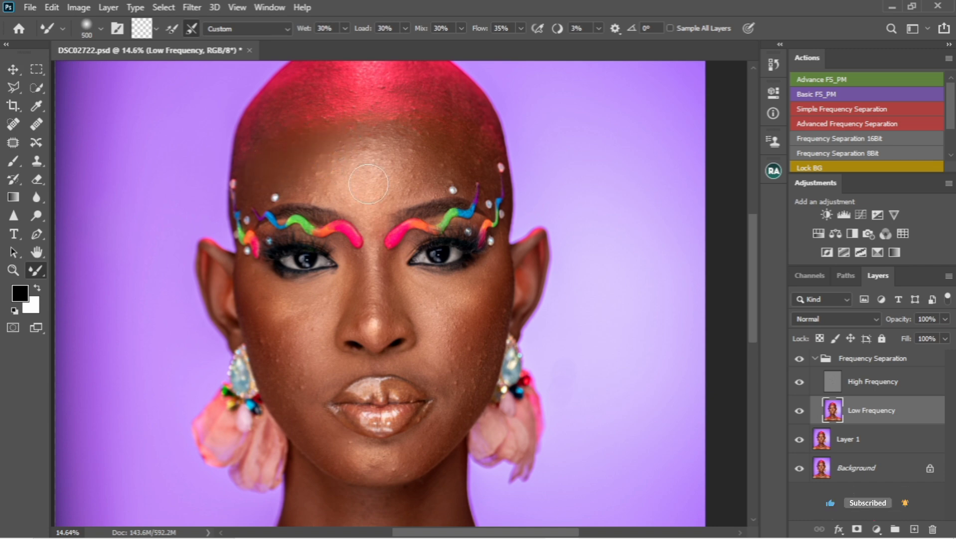
key(bracketleft)
key(bracketleft)
key(bracketleft)
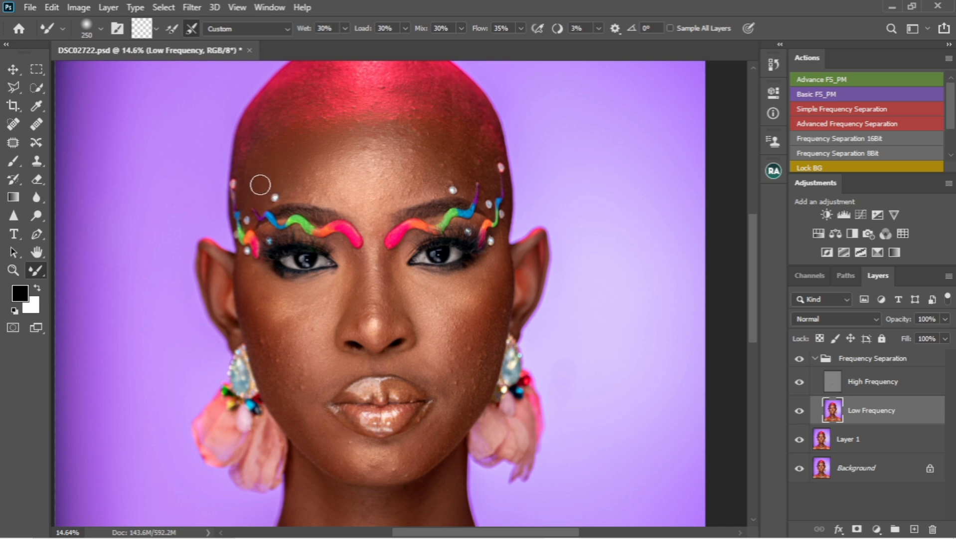
key(bracketright)
key(bracketright)
Step: Blend the uneven skin tones on the left cheek beside the nose
key(bracketright)
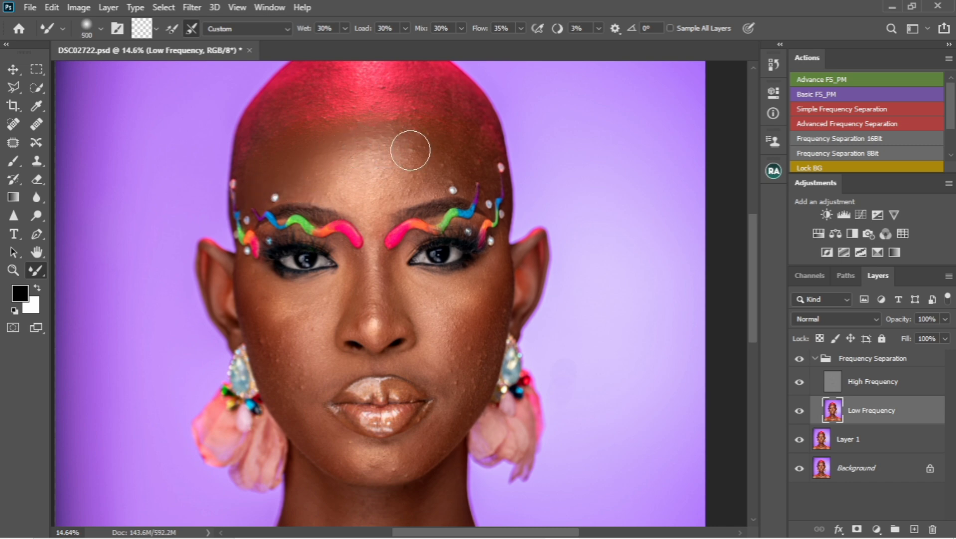
drag(410, 150, 443, 159)
key(bracketright)
key(bracketright)
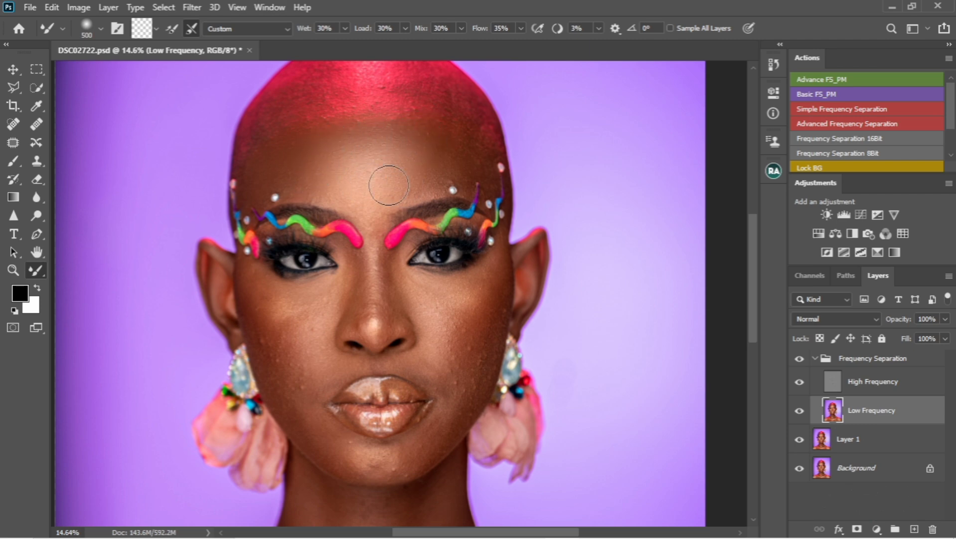
key(bracketleft)
key(bracketleft)
key(bracketleft)
key(bracketleft)
key(bracketright)
key(bracketright)
key(bracketright)
key(bracketright)
key(bracketright)
key(bracketright)
key(bracketright)
key(bracketright)
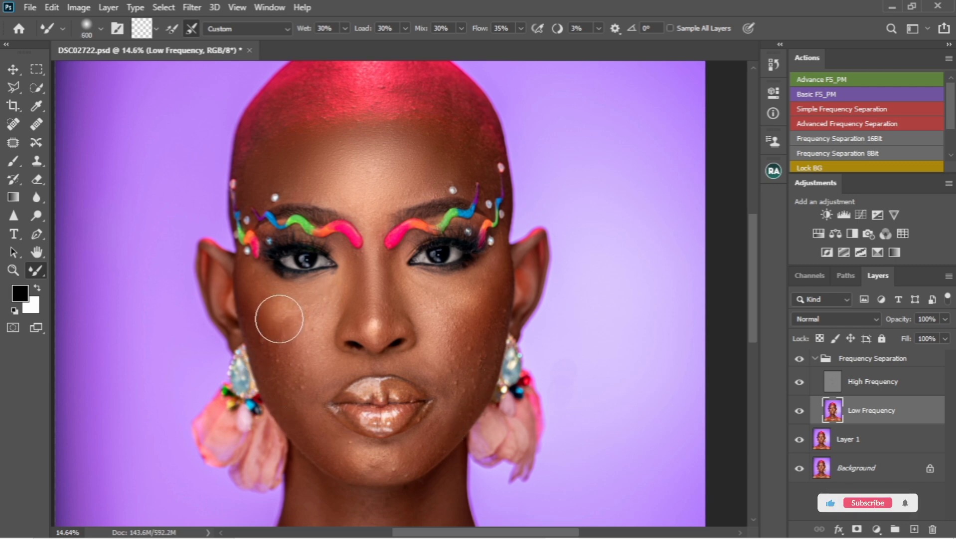
mouse_move(279, 319)
mouse_down()
mouse_move(266, 353)
mouse_move(327, 303)
mouse_move(286, 315)
mouse_move(266, 358)
mouse_move(264, 335)
mouse_move(277, 327)
mouse_move(336, 352)
mouse_move(333, 363)
mouse_move(288, 313)
mouse_up()
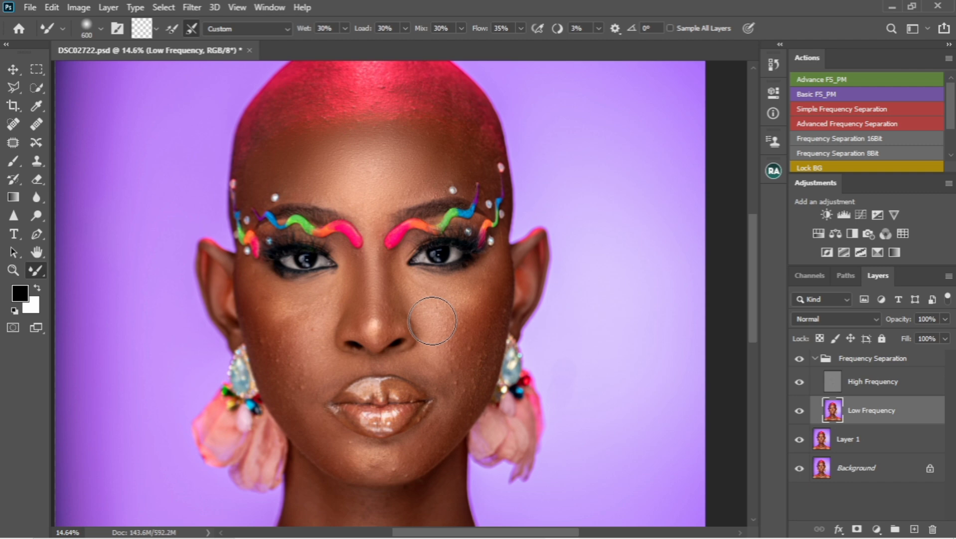
Step: Resize the brush and blend the skin beside the mouth corner
key(bracketleft)
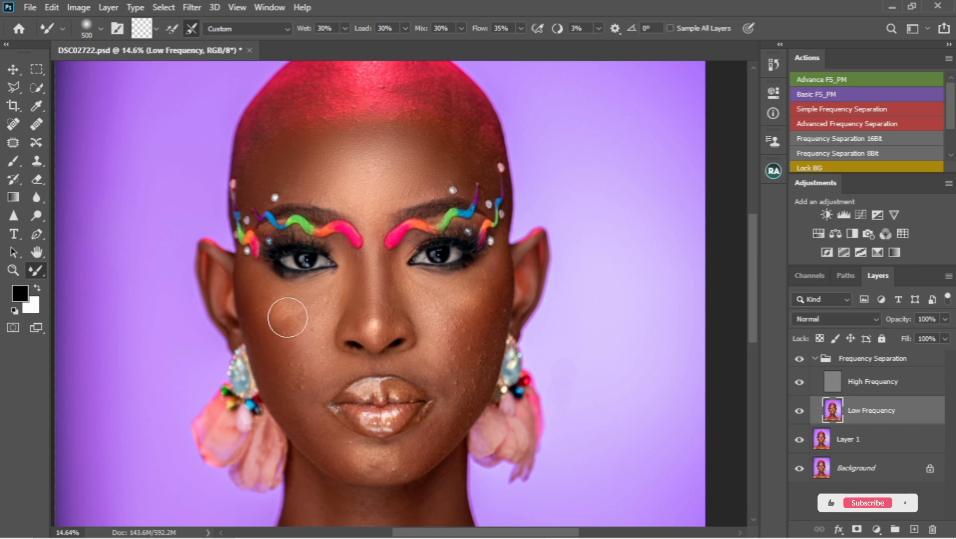
key(bracketright)
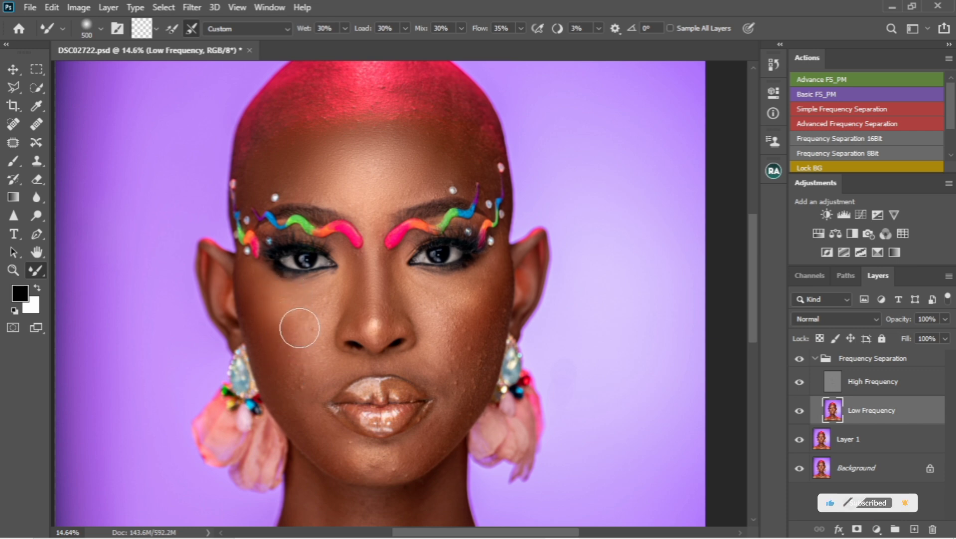
key(bracketright)
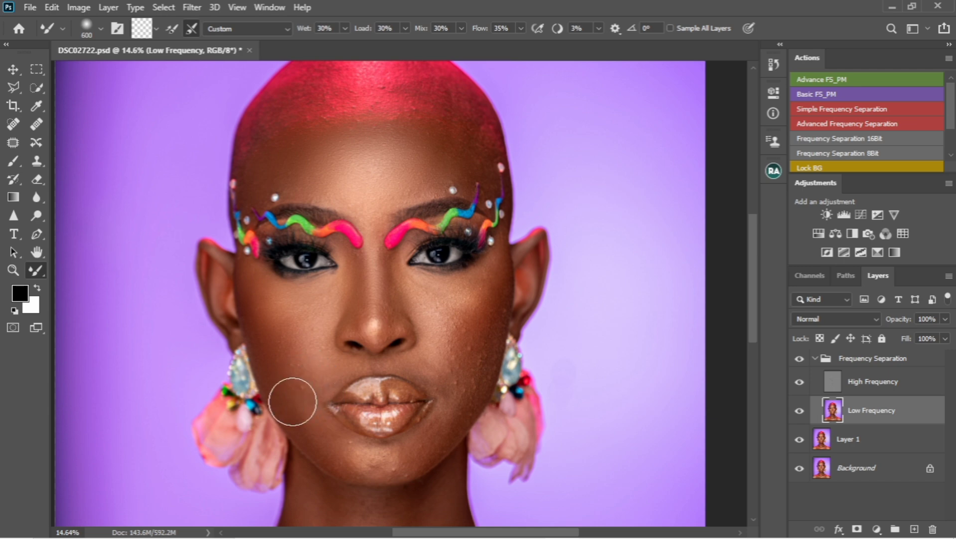
key(bracketleft)
key(bracketleft)
key(bracketleft)
key(bracketleft)
key(bracketright)
key(bracketright)
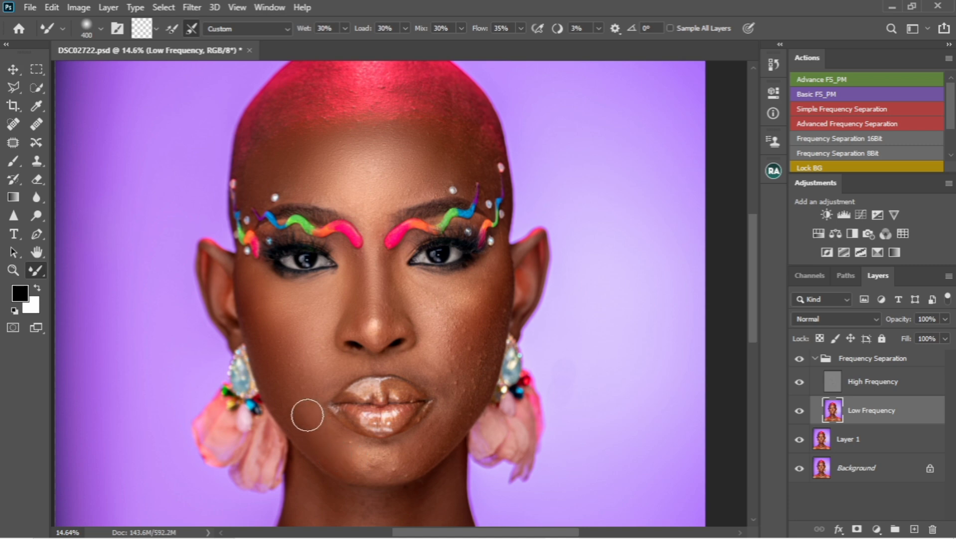
key(bracketright)
mouse_move(292, 363)
mouse_down()
mouse_move(331, 390)
mouse_move(300, 389)
mouse_up()
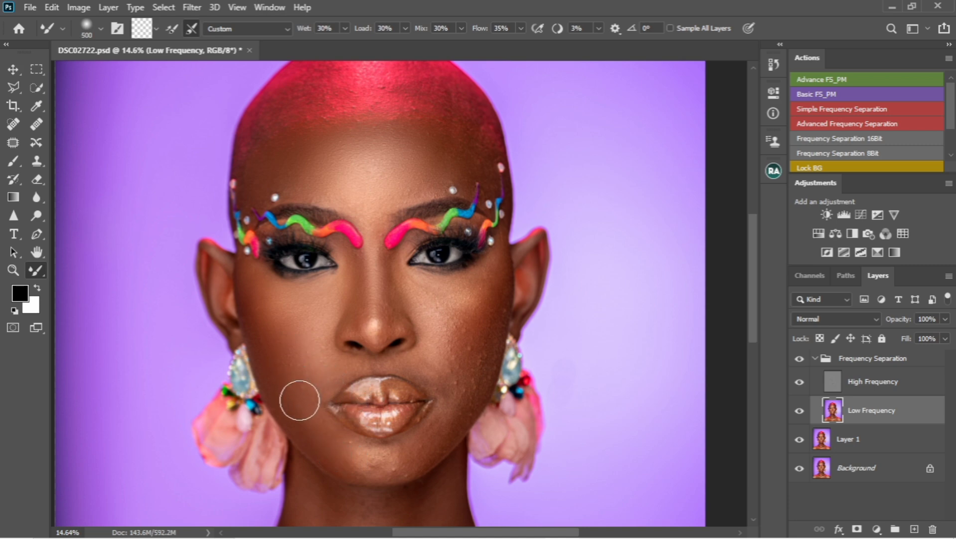
Step: Blend the cheek and the area beside the lips at a closer zoom
scroll(299, 389, up, 5)
mouse_move(294, 353)
mouse_down()
mouse_move(271, 322)
mouse_move(286, 360)
mouse_move(270, 339)
mouse_move(365, 347)
mouse_move(346, 357)
mouse_up()
mouse_move(258, 254)
mouse_down()
mouse_move(235, 235)
mouse_move(249, 259)
mouse_up()
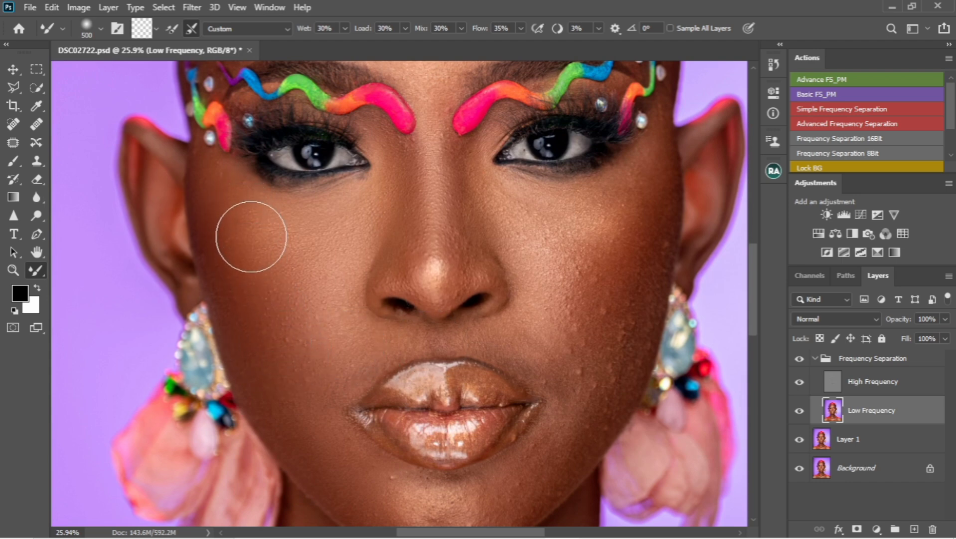
Step: Resize the brush to about 500 px and blend the skin tones on the right cheek
scroll(245, 244, down, 3)
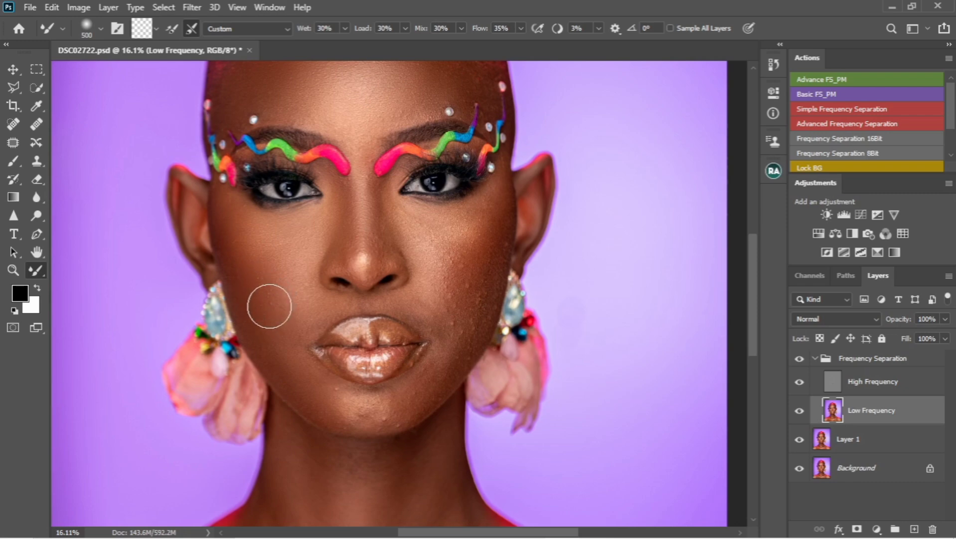
key(bracketleft)
key(bracketleft)
key(bracketleft)
key(bracketleft)
key(bracketleft)
key(bracketleft)
key(bracketleft)
key(bracketleft)
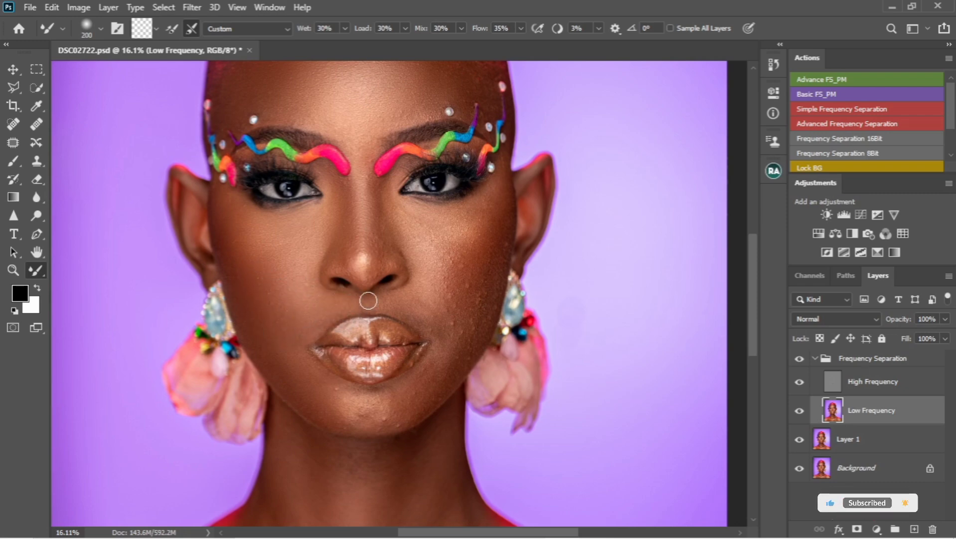
key(bracketright)
key(bracketright)
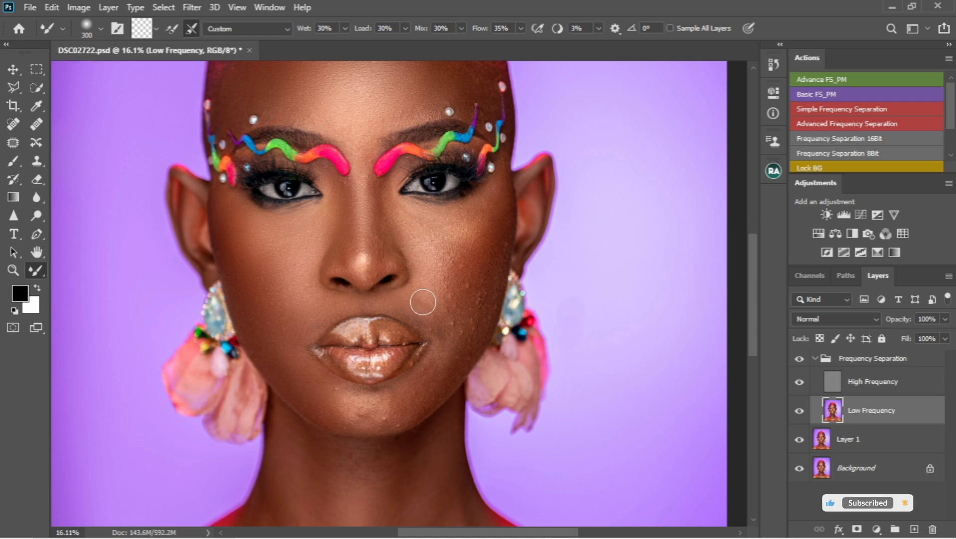
key(bracketright)
key(bracketright)
mouse_move(463, 260)
mouse_down()
mouse_move(490, 226)
mouse_move(483, 216)
mouse_move(477, 295)
mouse_up()
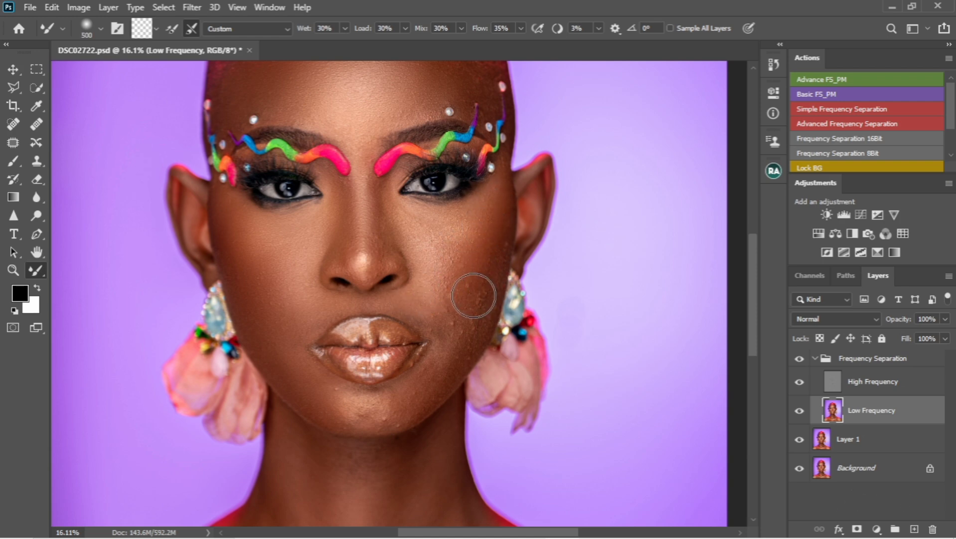
Step: Reduce the brush size and blend along the side of the nose down to the lips
key(bracketleft)
key(bracketleft)
key(bracketleft)
drag(401, 243, 391, 353)
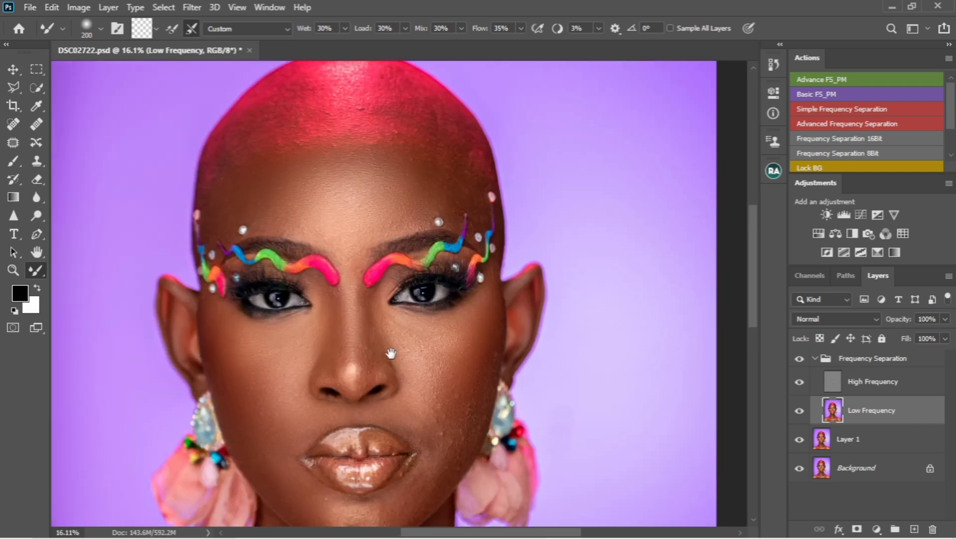
Step: Toggle the Frequency Separation group's visibility to compare the retouch before and after
click(799, 361)
click(799, 362)
key(bracketright)
key(bracketright)
key(bracketright)
click(801, 360)
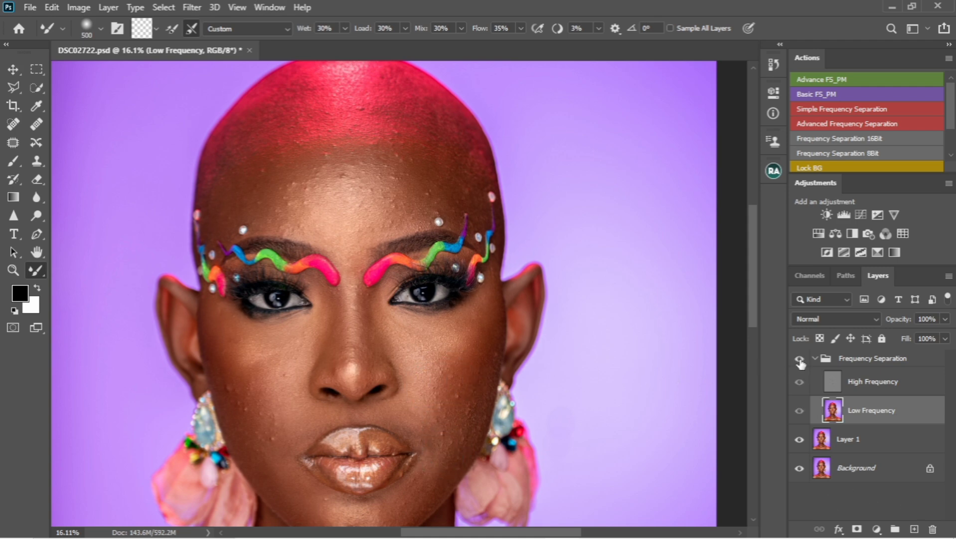
click(800, 360)
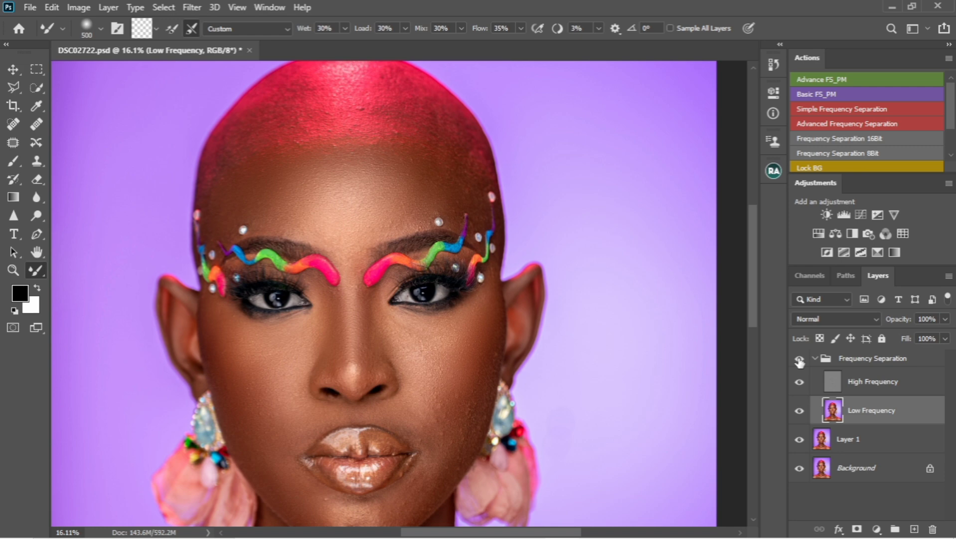